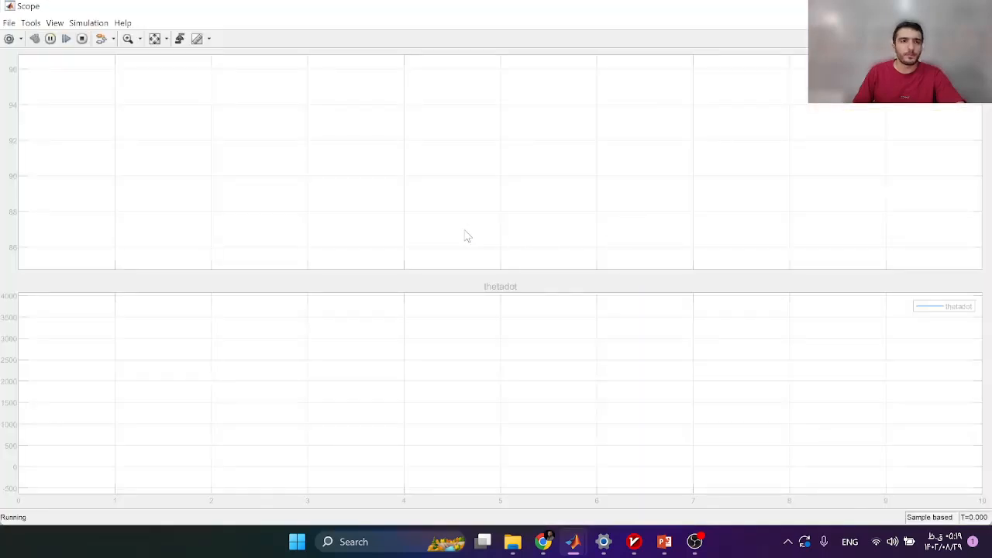
# Autoscale both Scope plots to the full T=10 curves, then close the Scope.
pyautogui.click(154, 39)
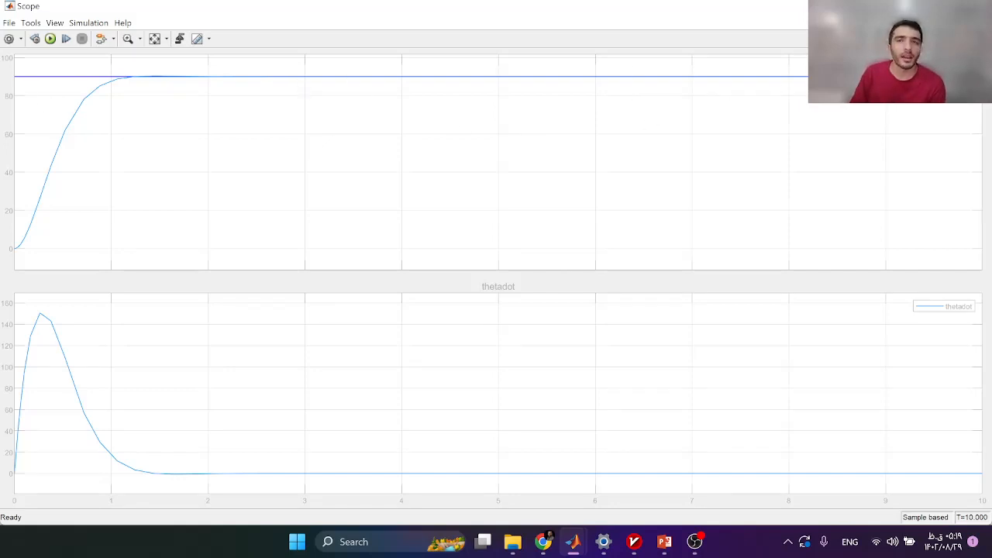
pyautogui.click(975, 6)
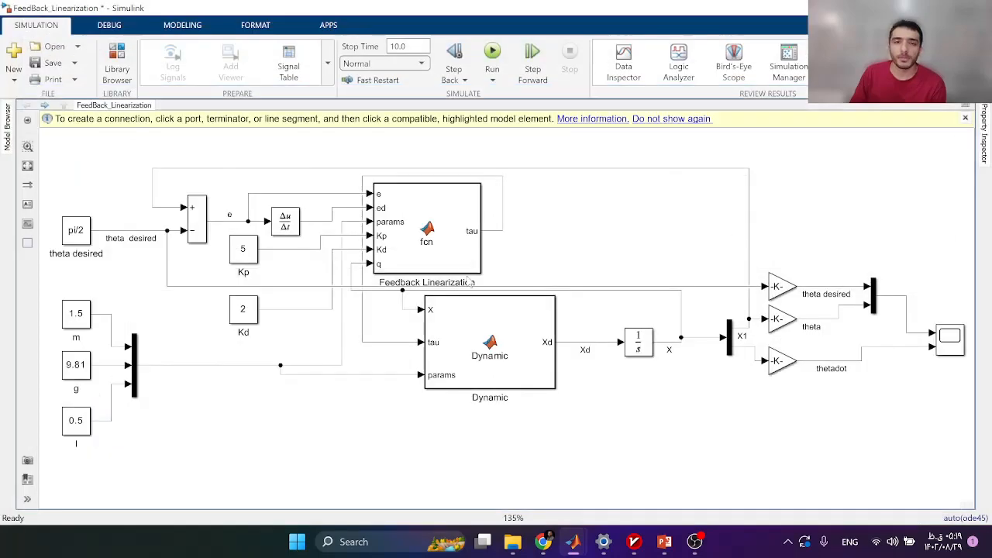
# Delete the pi/2 Constant block feeding theta desired.
pyautogui.scroll(-3, 426, 267)
pyautogui.moveTo(268, 249); pyautogui.dragTo(377, 254)
pyautogui.scroll(2, 377, 254)
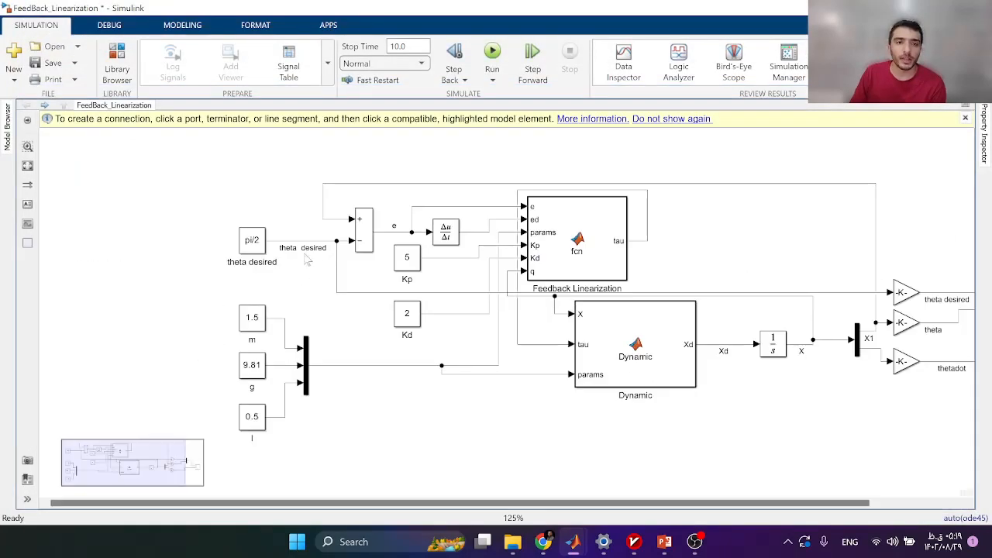
pyautogui.moveTo(219, 212); pyautogui.dragTo(252, 267)
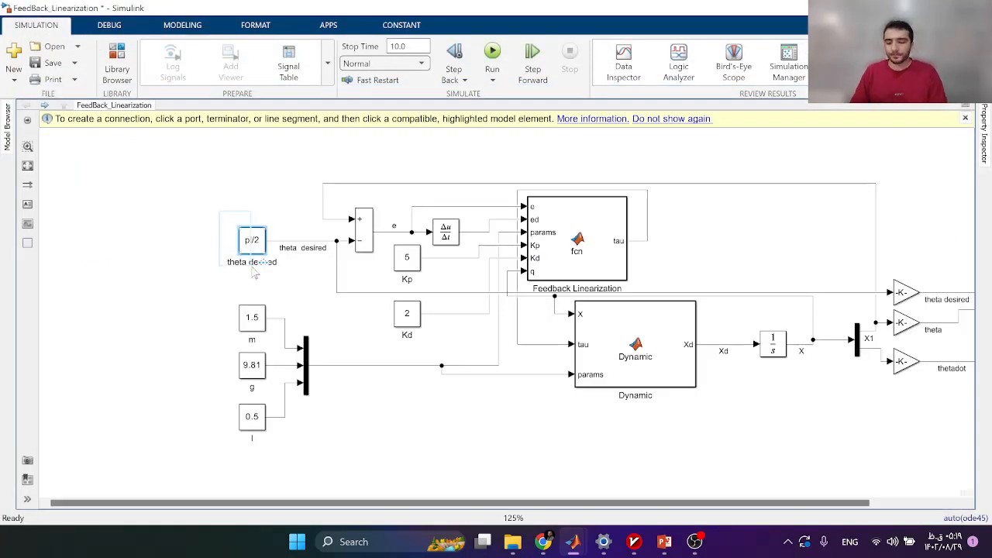
pyautogui.press('Delete')
# Insert a Signal Generator wired to theta desired, keeping its sine wave (amplitude 1, 1 rad/sec).
pyautogui.doubleClick(252, 267)
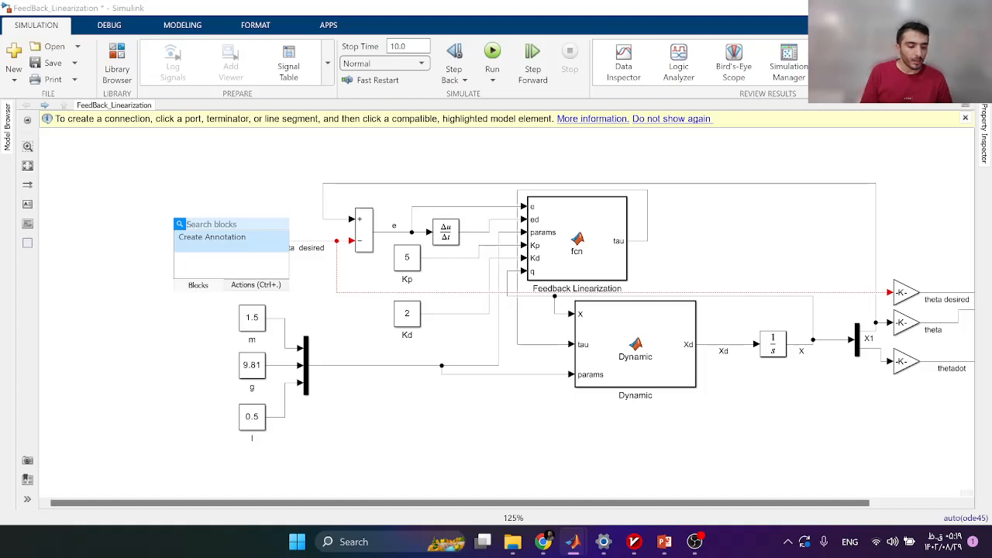
pyautogui.write('sig')
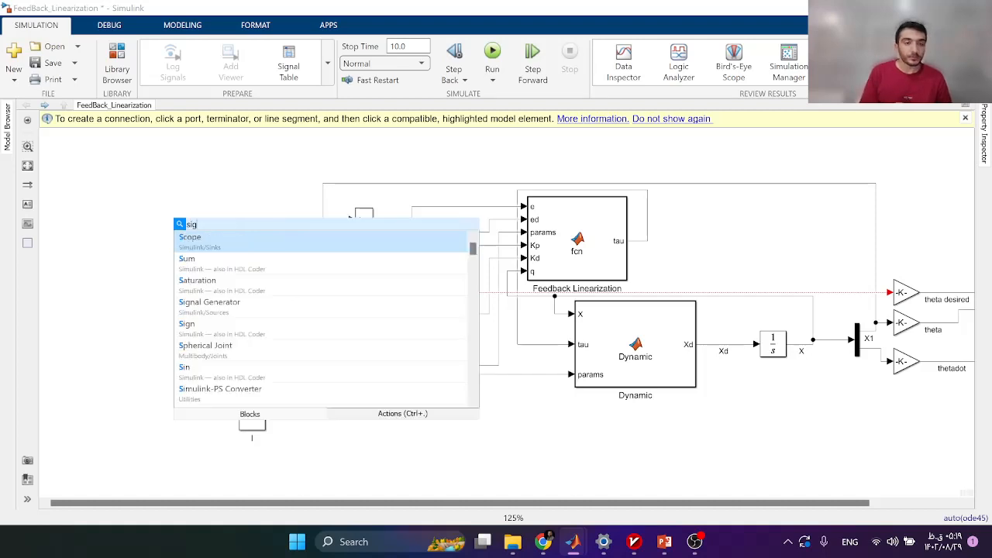
pyautogui.click(219, 244)
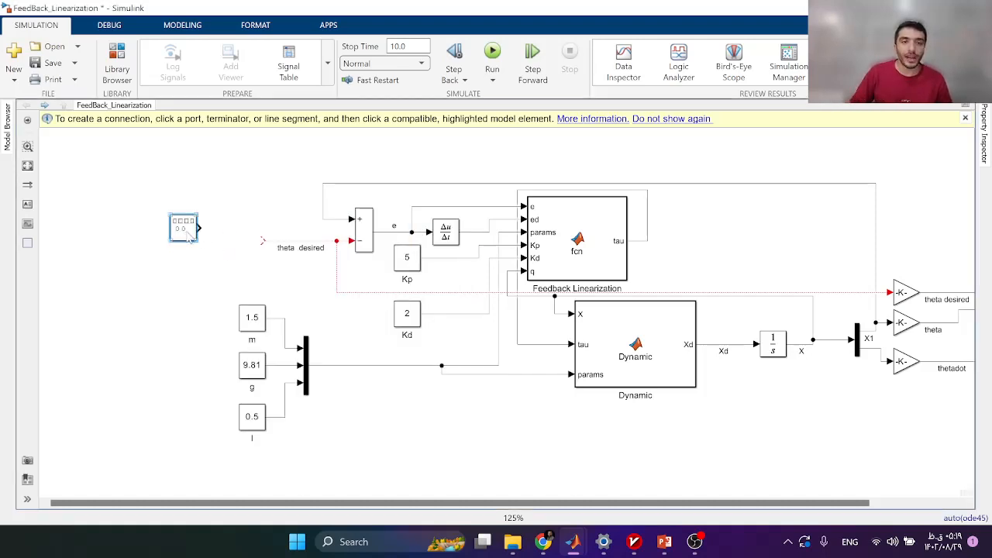
pyautogui.moveTo(188, 239); pyautogui.dragTo(267, 242)
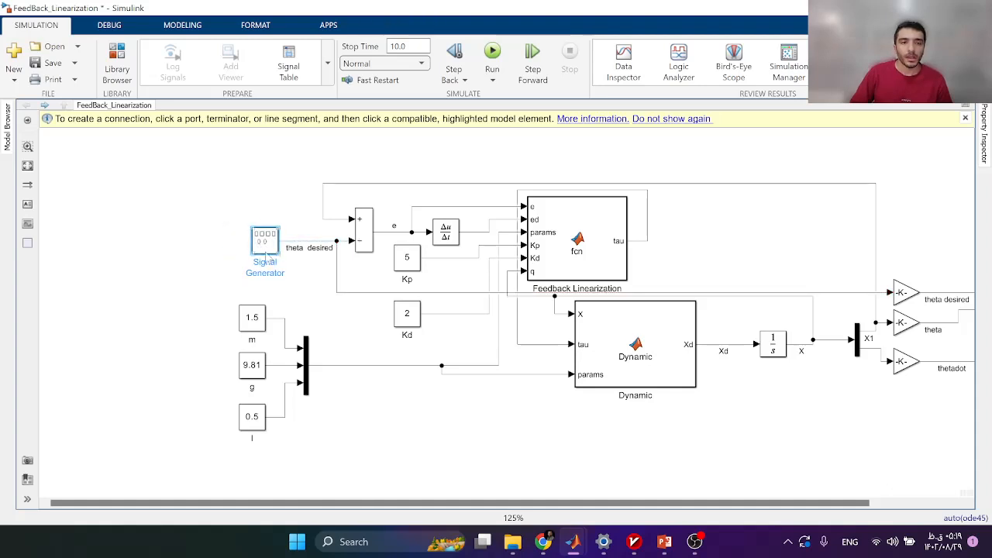
pyautogui.doubleClick(265, 242)
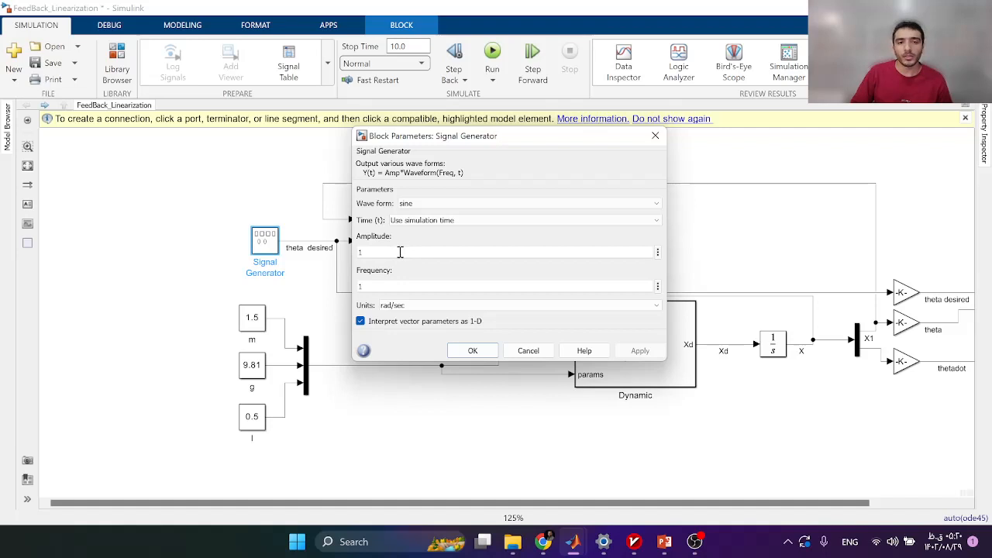
pyautogui.click(473, 350)
pyautogui.click(27, 165)
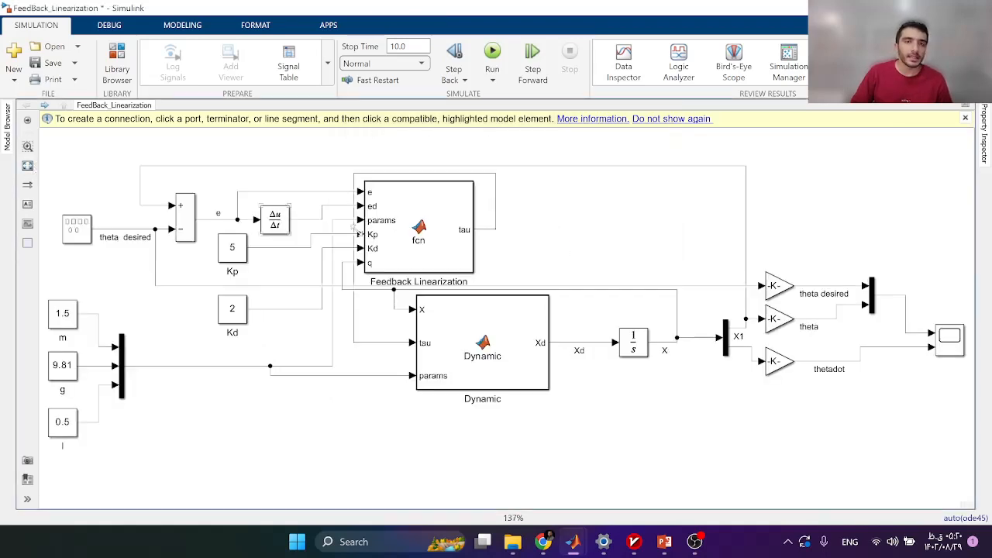
pyautogui.click(492, 51)
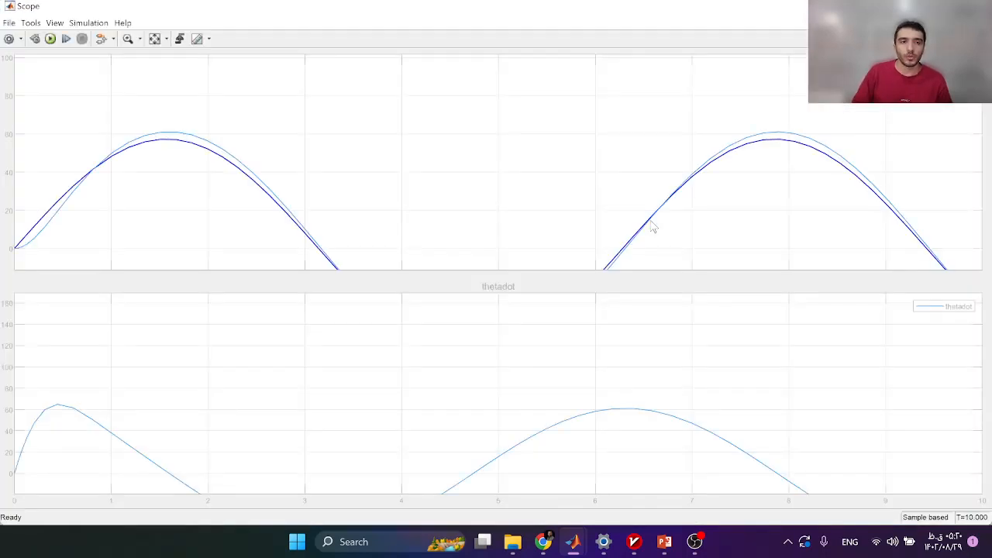
pyautogui.click(154, 40)
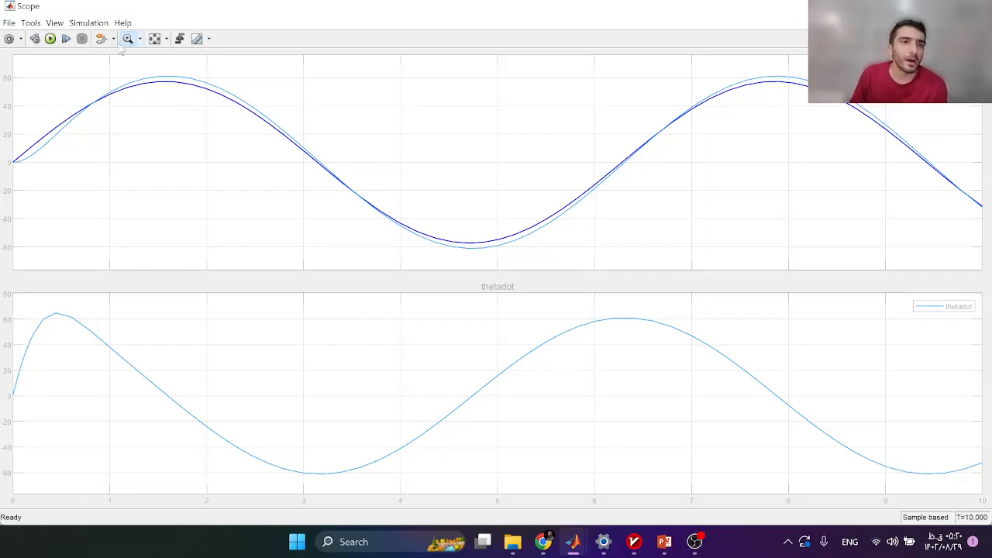
pyautogui.moveTo(127, 63); pyautogui.dragTo(292, 133)
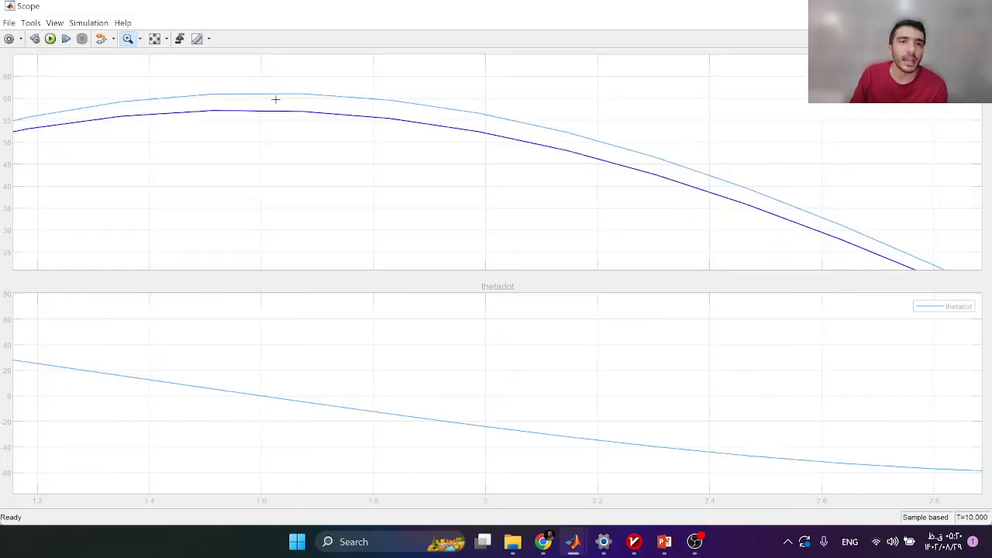
pyautogui.click(154, 42)
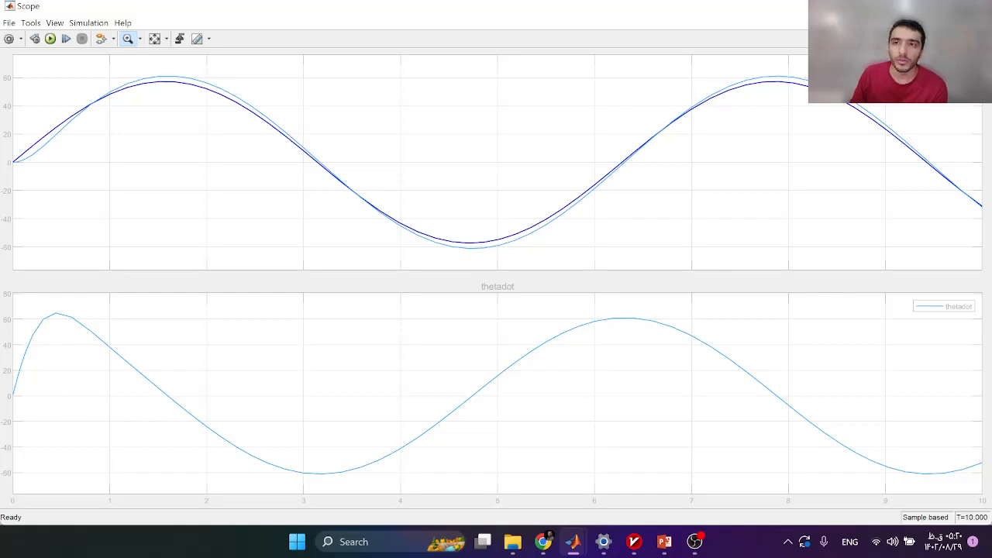
pyautogui.click(977, 6)
pyautogui.click(28, 147)
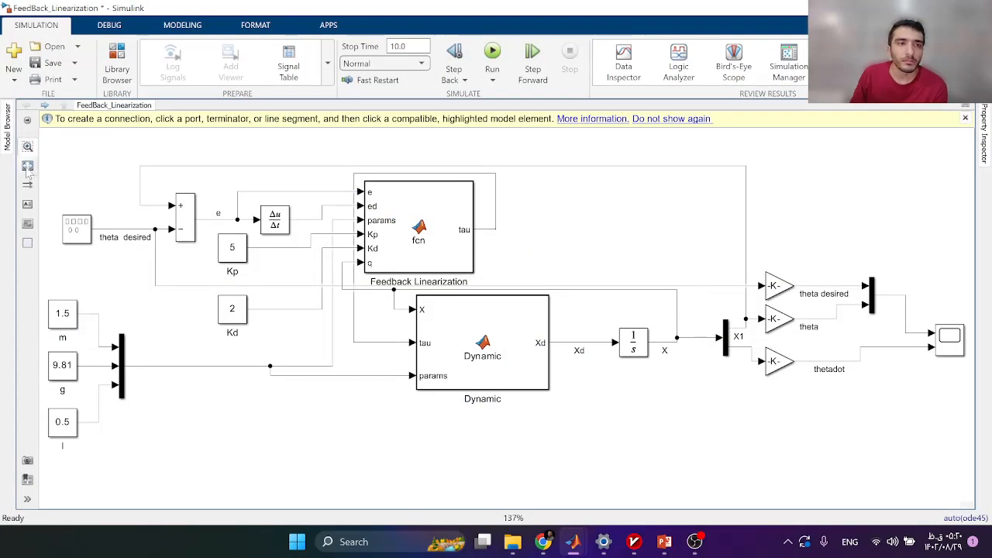
# Set Kp to 10 and Kd to 5, rerun, and zoom into the first theta peak.
pyautogui.scroll(-1, 457, 156)
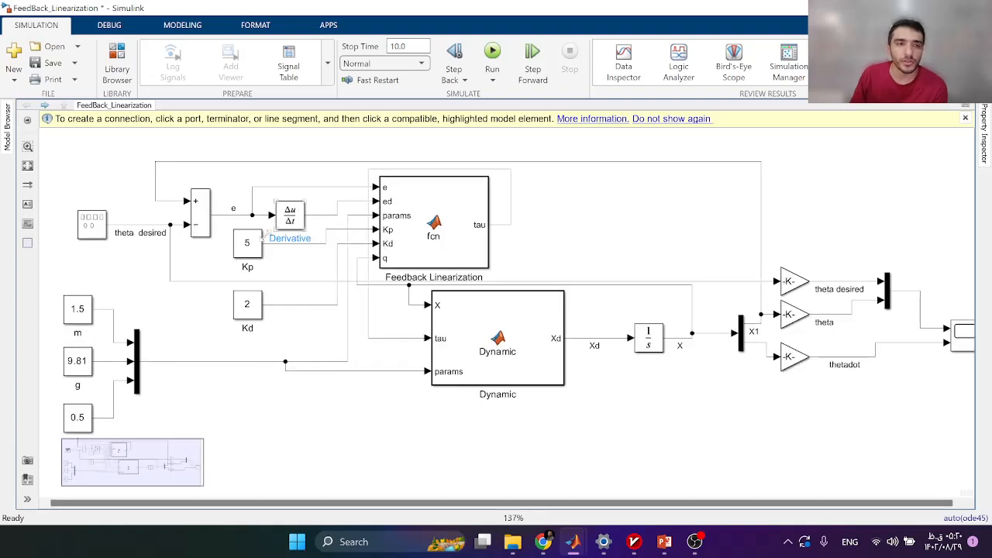
pyautogui.scroll(1, 305, 216)
pyautogui.doubleClick(247, 246)
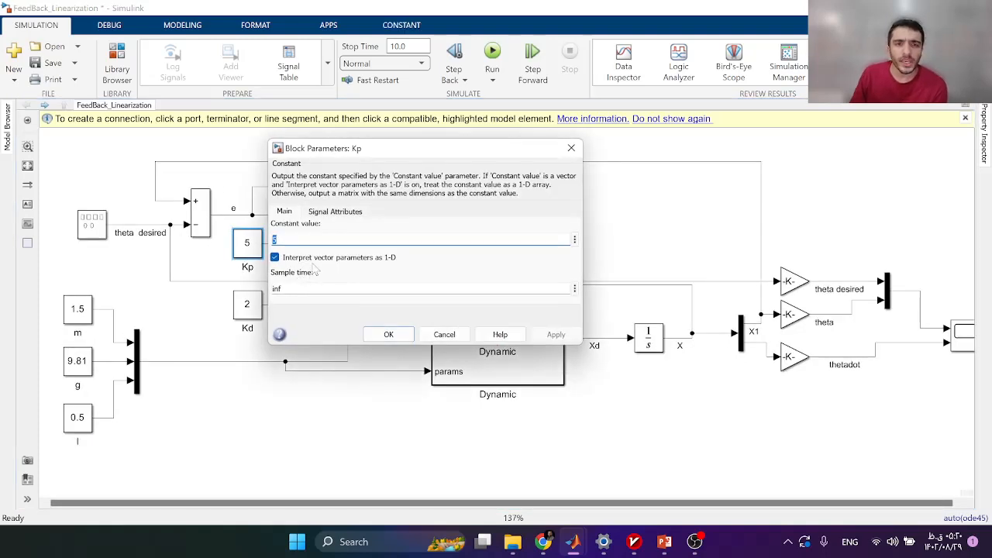
pyautogui.click(413, 335)
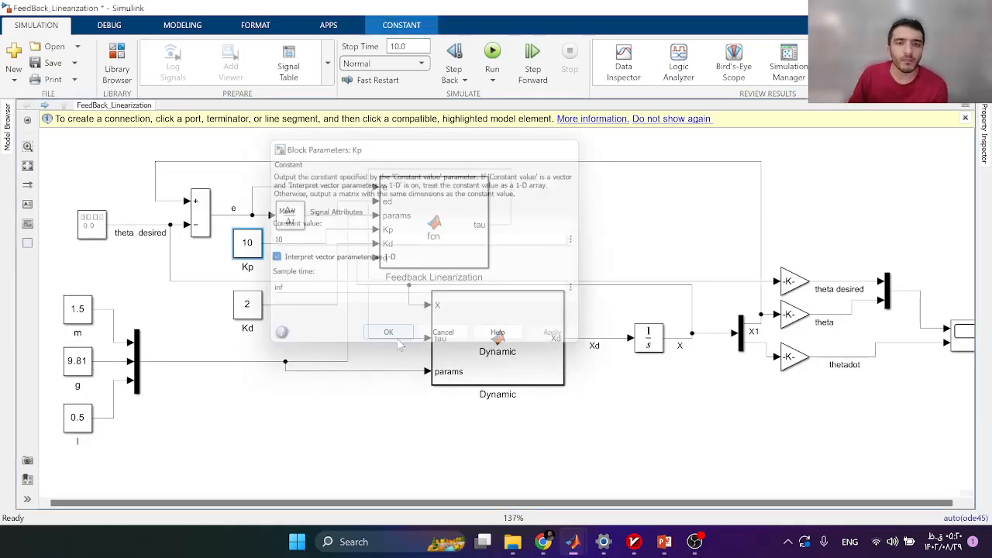
pyautogui.doubleClick(250, 313)
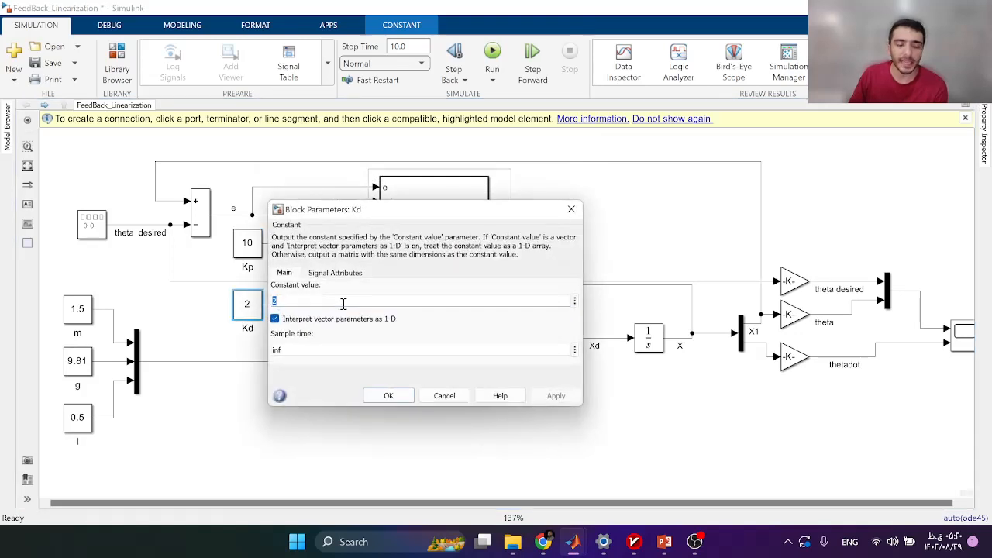
pyautogui.write('5')
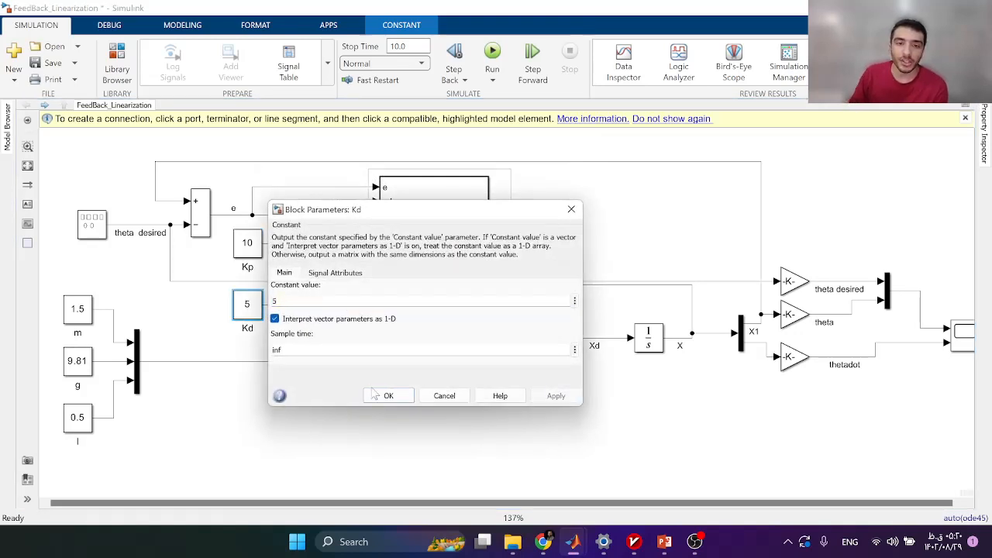
pyautogui.click(388, 395)
pyautogui.click(492, 55)
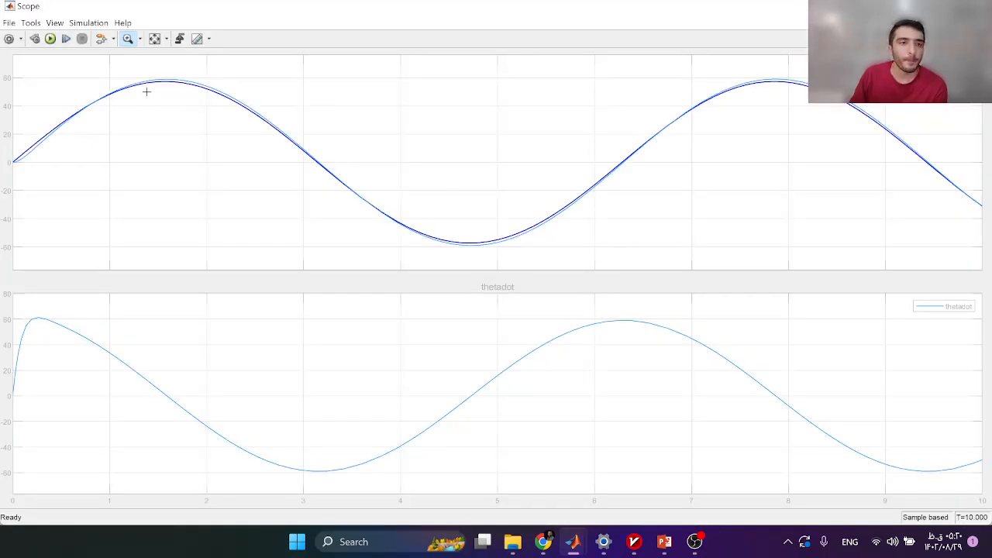
pyautogui.moveTo(136, 75); pyautogui.dragTo(248, 116)
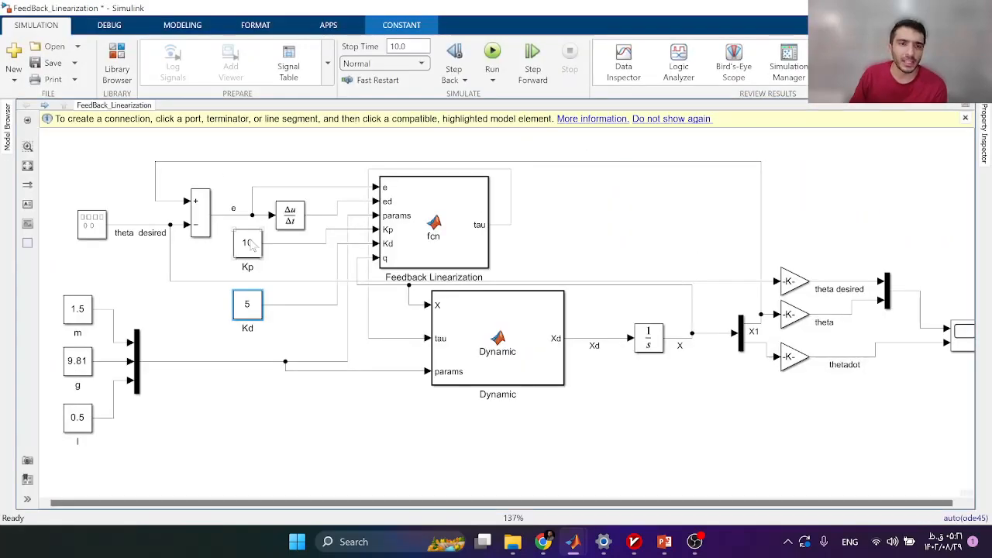
# Raise the gains to Kp 100 and Kd 50.
pyautogui.click(248, 241)
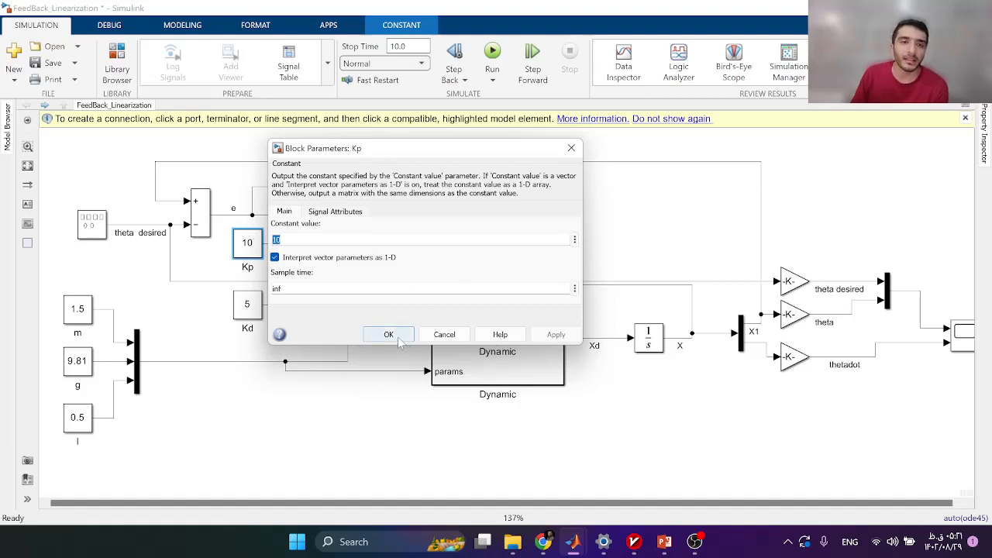
pyautogui.write('100')
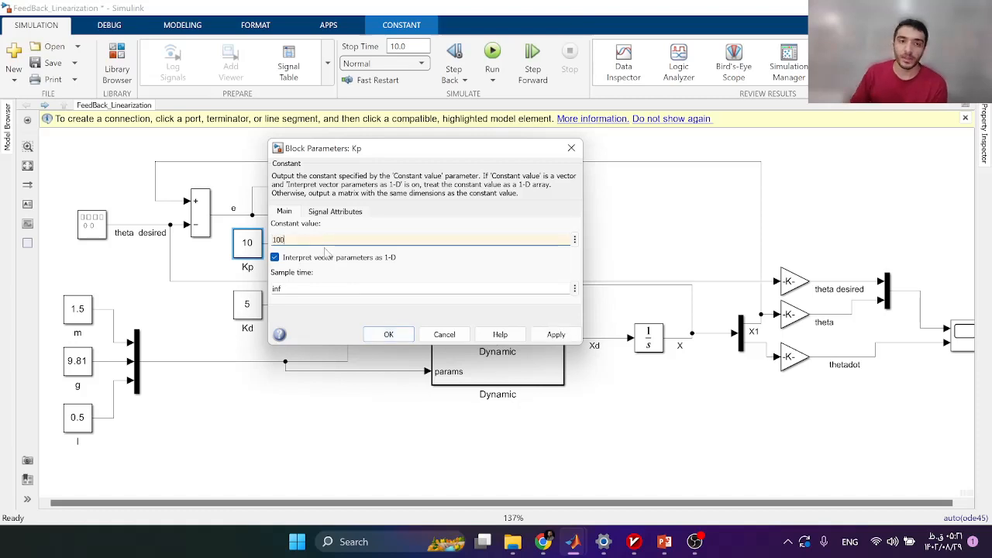
pyautogui.click(380, 335)
pyautogui.doubleClick(243, 313)
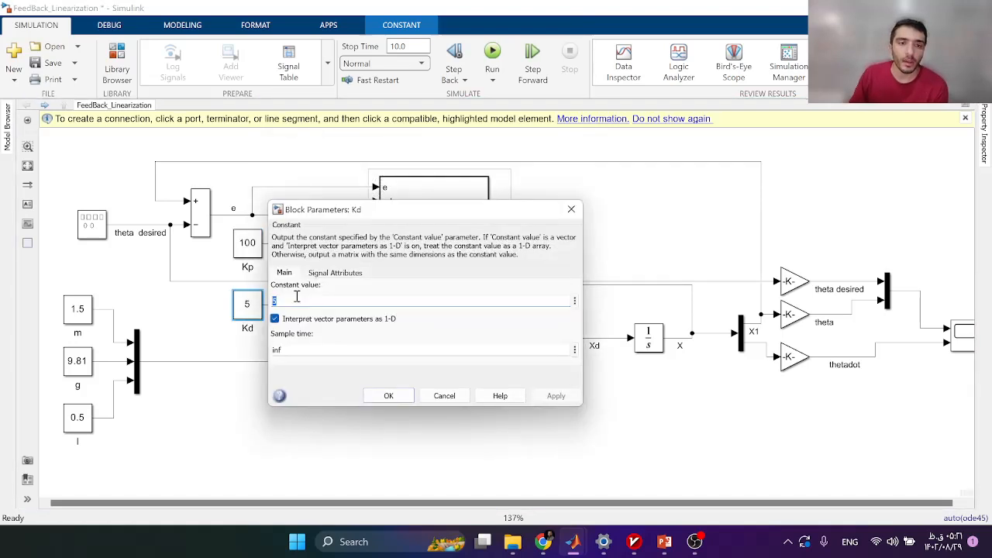
pyautogui.write('5')
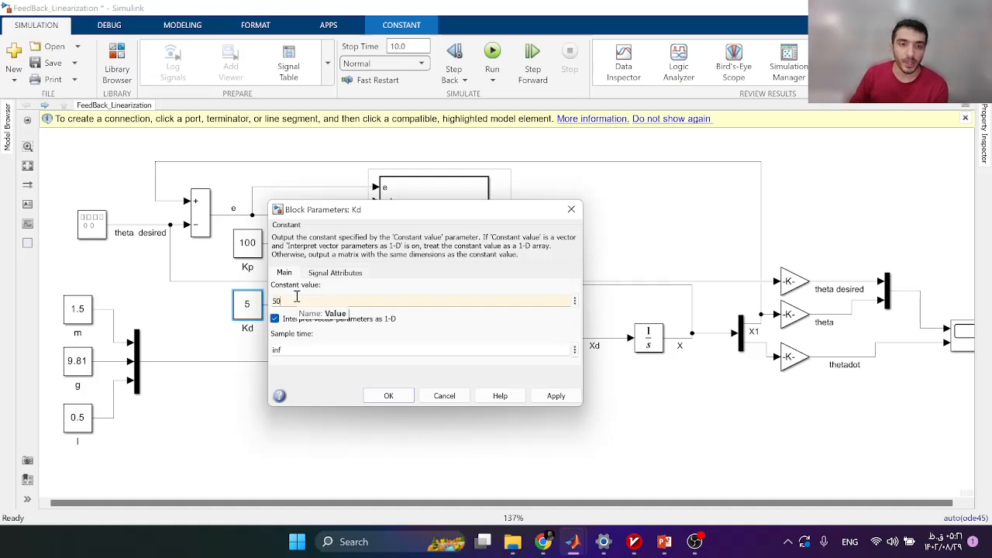
pyautogui.write('0')
pyautogui.click(398, 394)
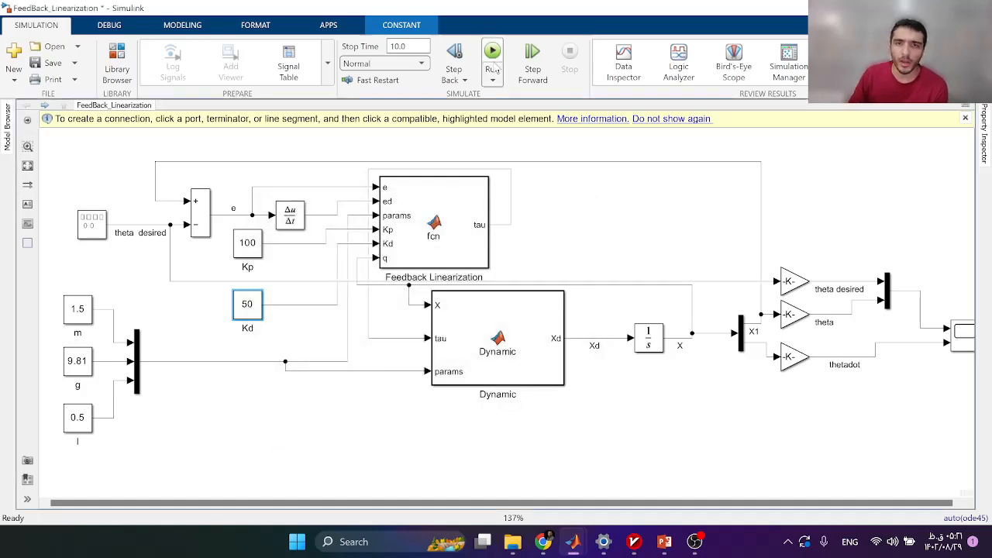
# Rerun, zoom into the theta peak against its sine reference, reset the view, and close the Scope.
pyautogui.click(493, 69)
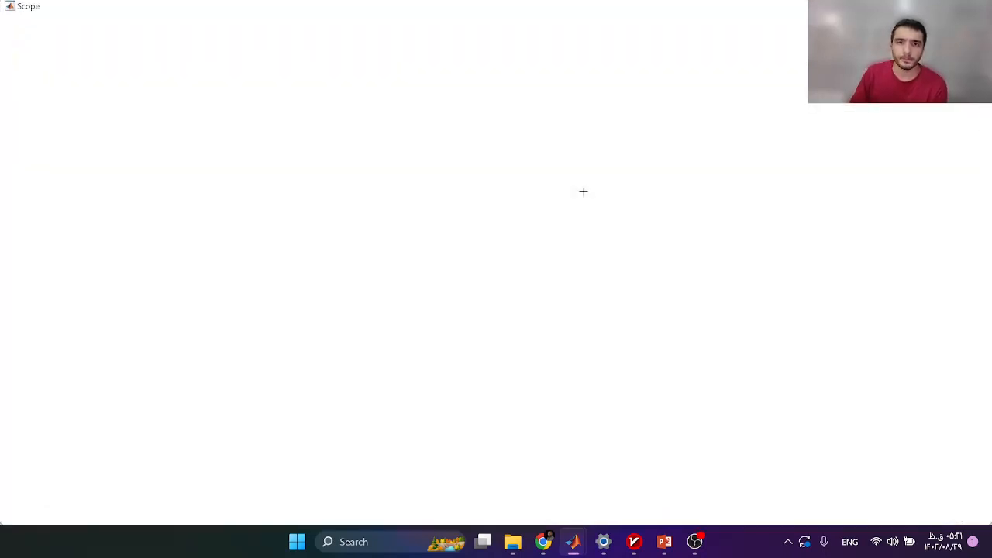
pyautogui.click(154, 38)
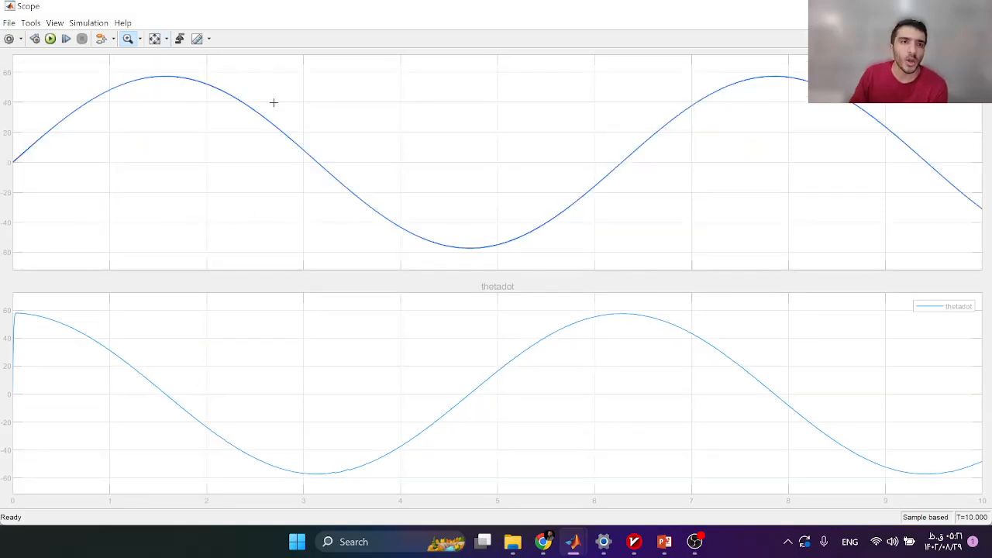
pyautogui.moveTo(122, 70); pyautogui.dragTo(293, 109)
pyautogui.moveTo(213, 73); pyautogui.dragTo(534, 116)
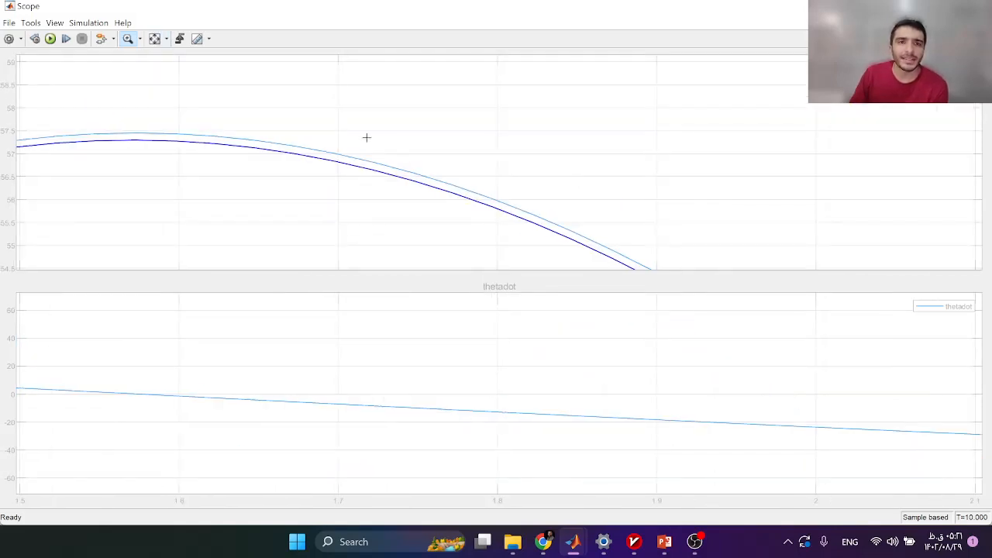
pyautogui.doubleClick(291, 207)
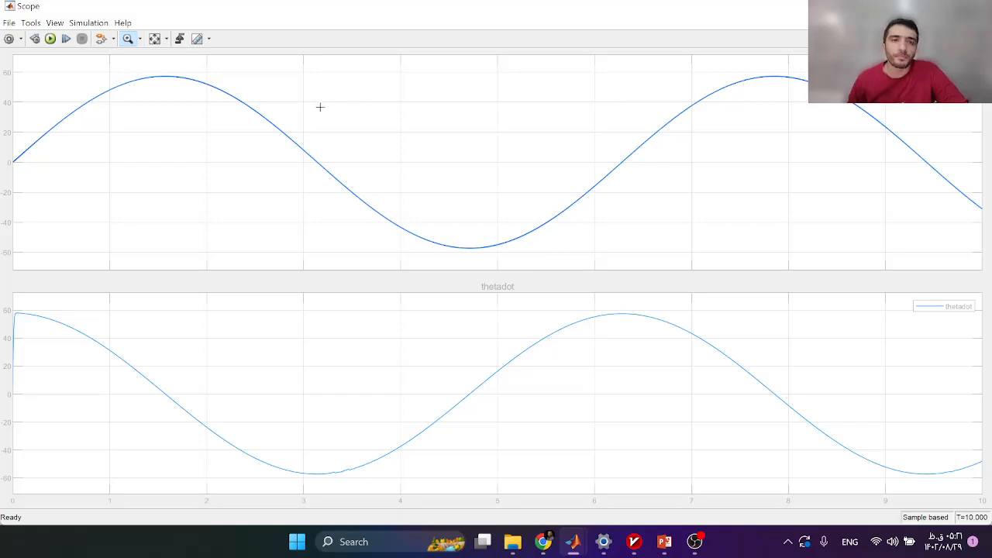
pyautogui.click(977, 6)
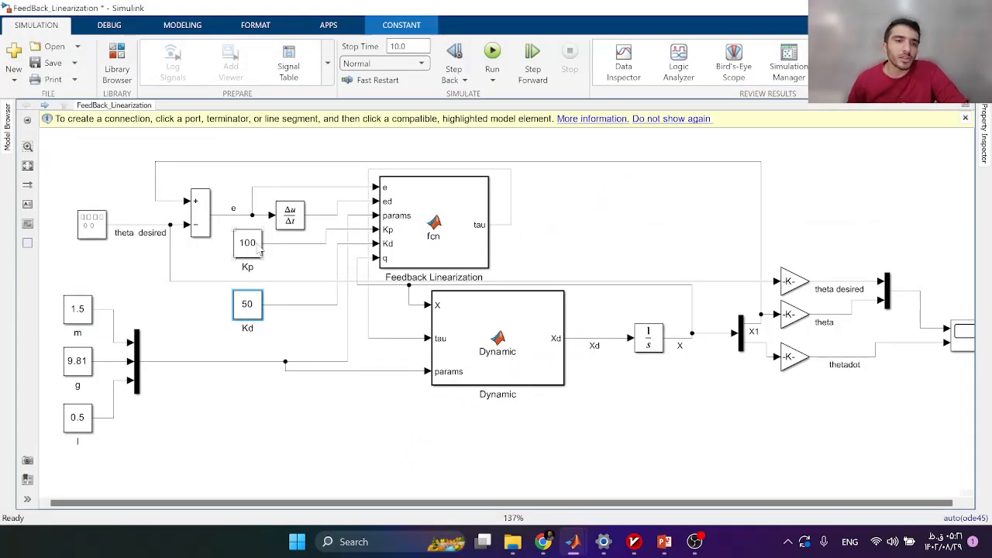
# Place a copy of the Scope near the controller as Scope1 and open it.
pyautogui.scroll(-3, 607, 219)
pyautogui.doubleClick(502, 247)
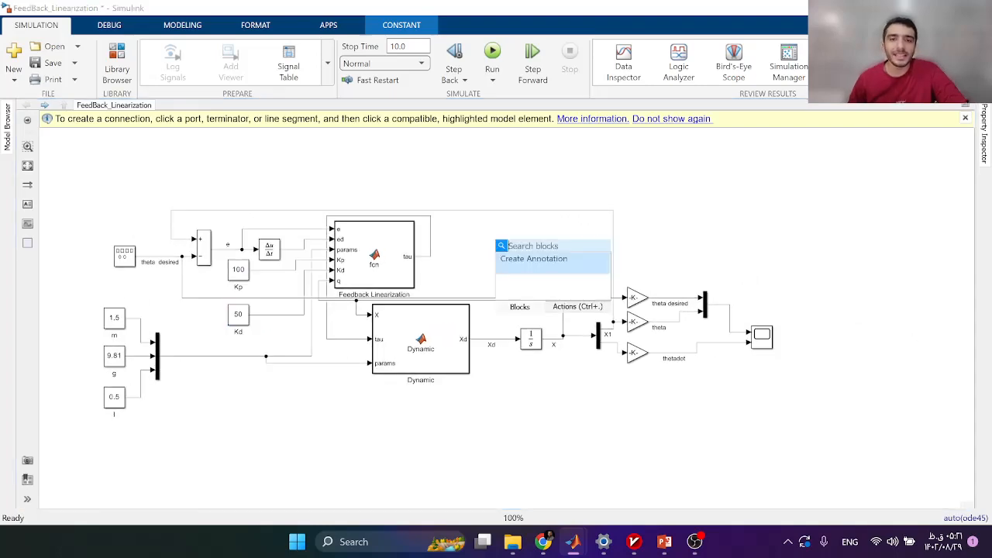
pyautogui.click(688, 268)
pyautogui.moveTo(762, 344); pyautogui.dragTo(481, 247)
pyautogui.scroll(5, 480, 247)
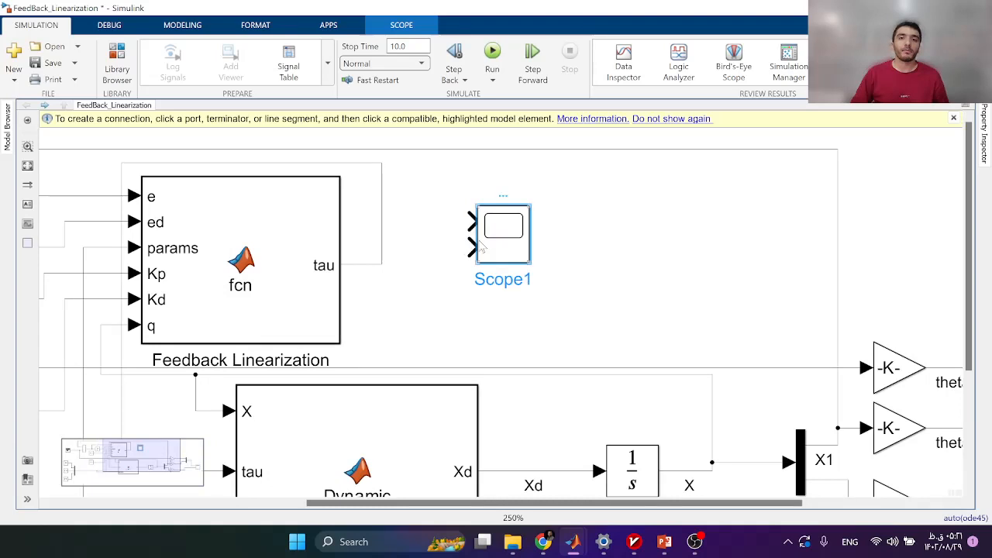
pyautogui.doubleClick(484, 244)
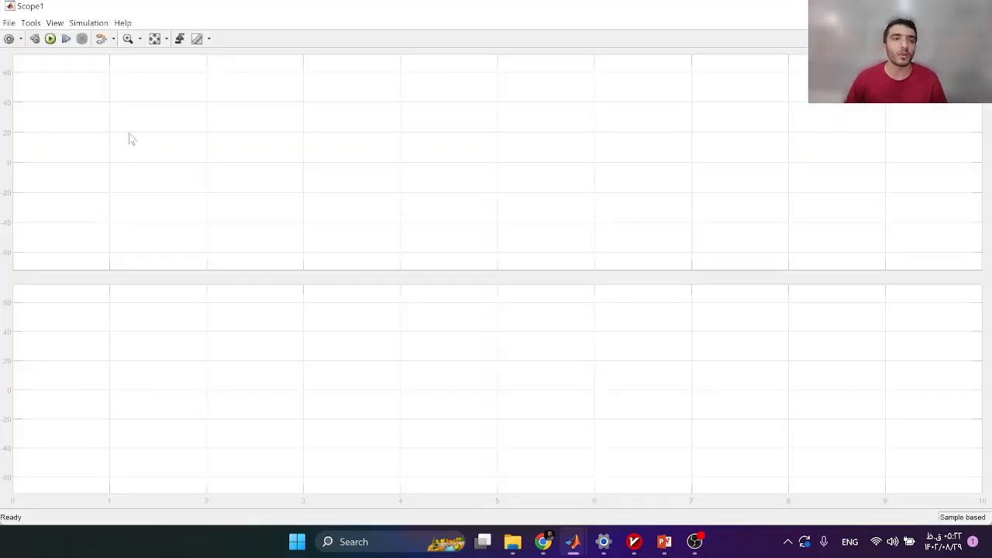
# Set Scope1's number of input ports to 1, reviewing its style and configuration settings.
pyautogui.click(8, 39)
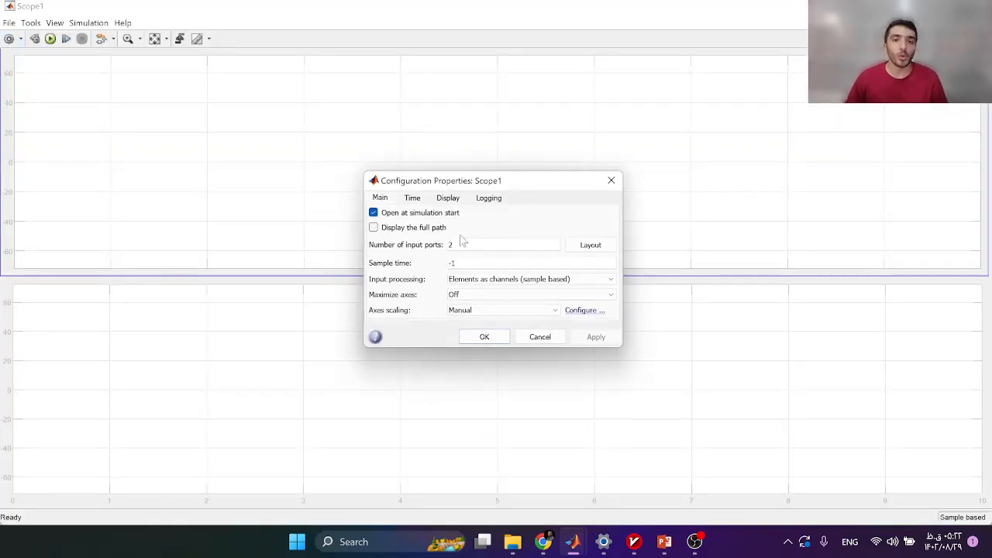
pyautogui.write('1')
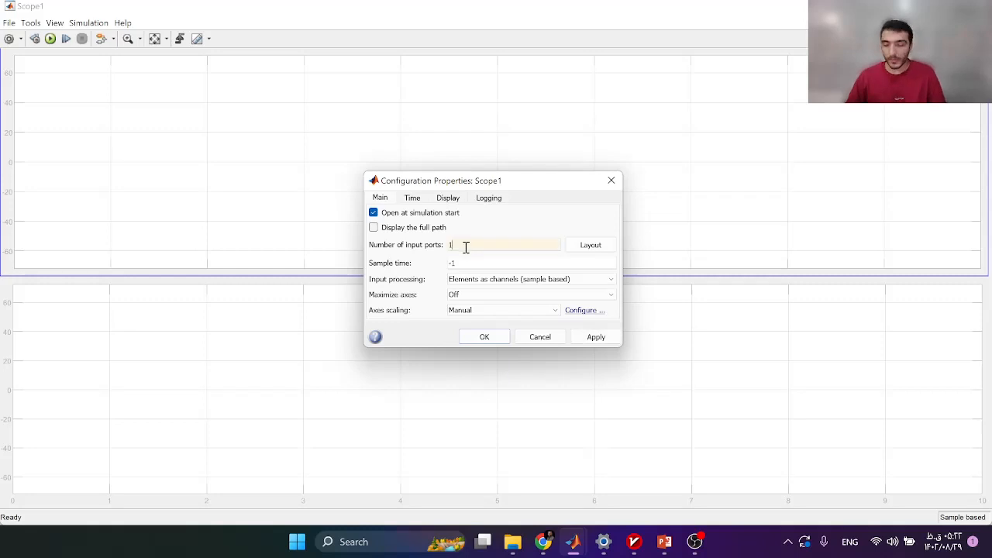
pyautogui.click(597, 338)
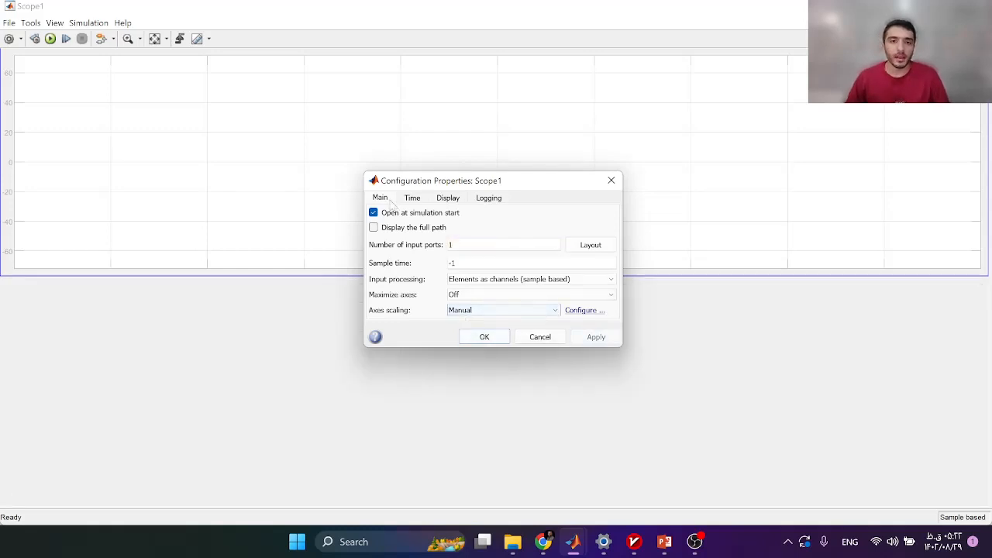
pyautogui.click(474, 341)
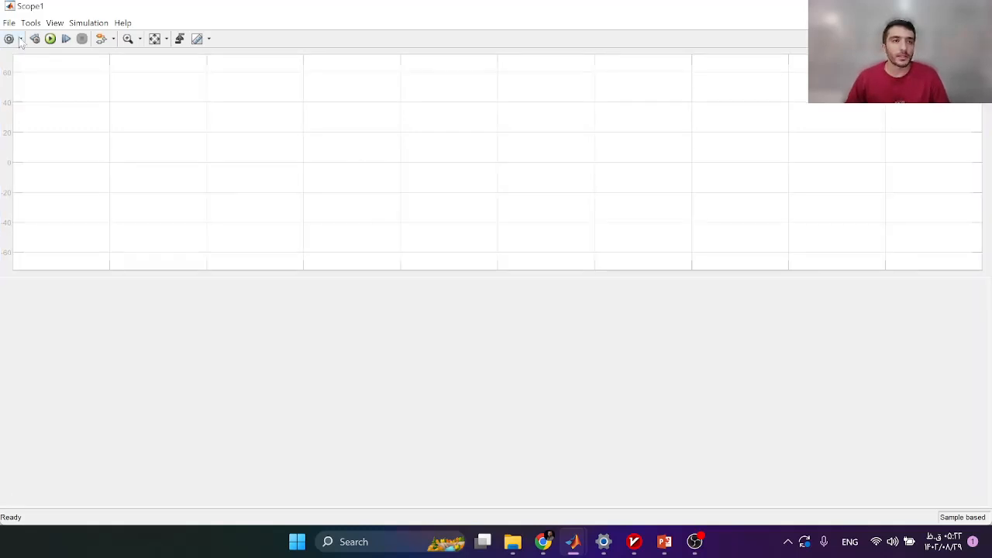
pyautogui.click(21, 39)
pyautogui.click(11, 74)
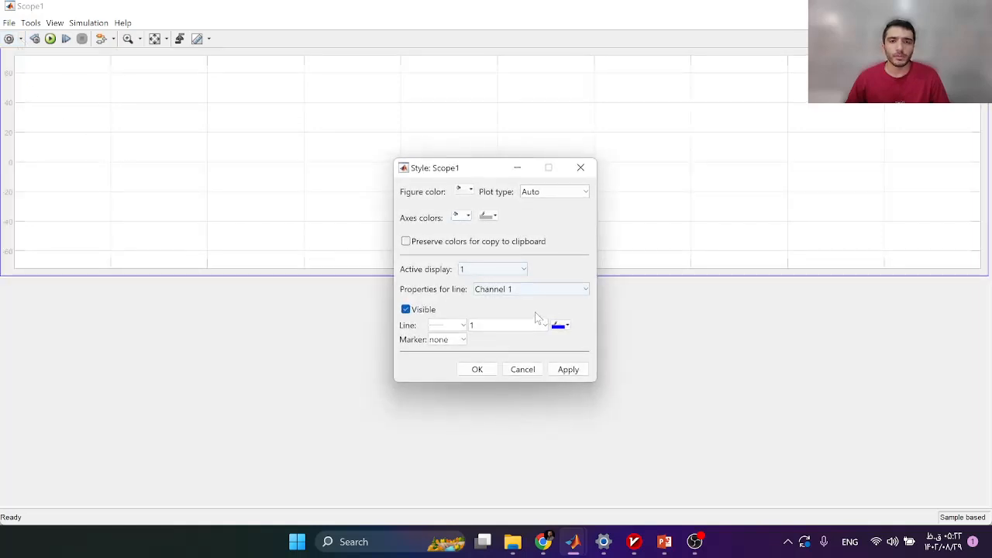
pyautogui.click(477, 369)
pyautogui.click(21, 38)
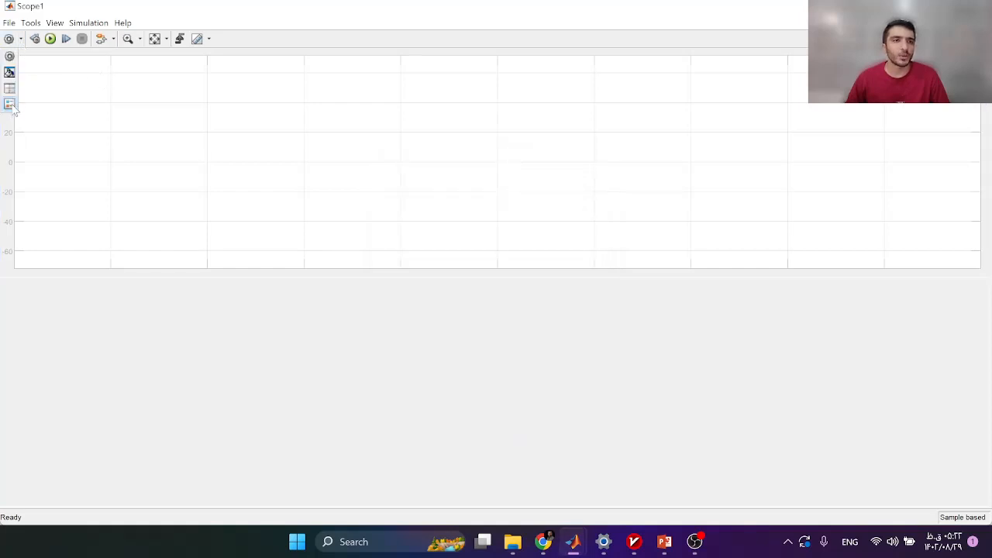
pyautogui.click(10, 57)
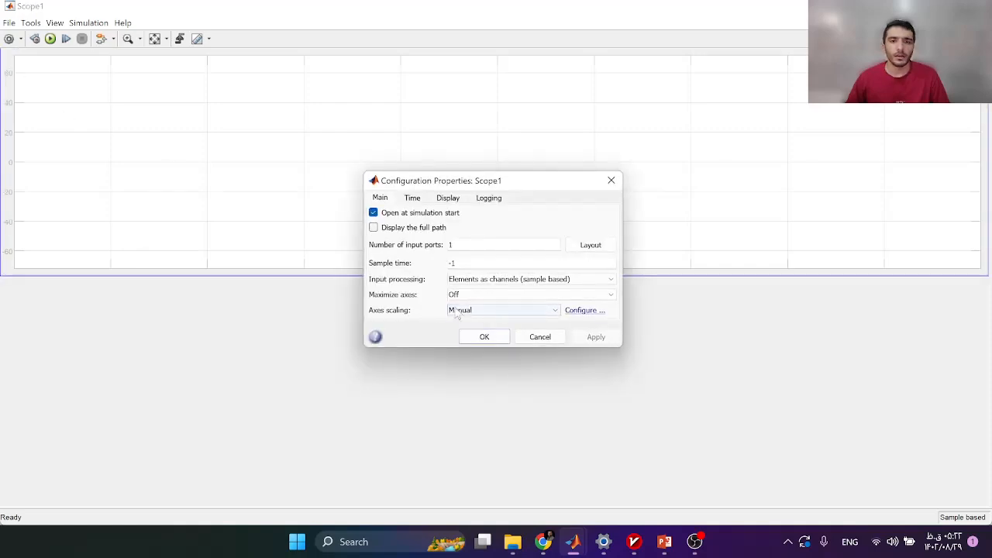
pyautogui.click(483, 336)
# Switch Scope1 to a 1x1 single-plot layout and close it.
pyautogui.click(21, 39)
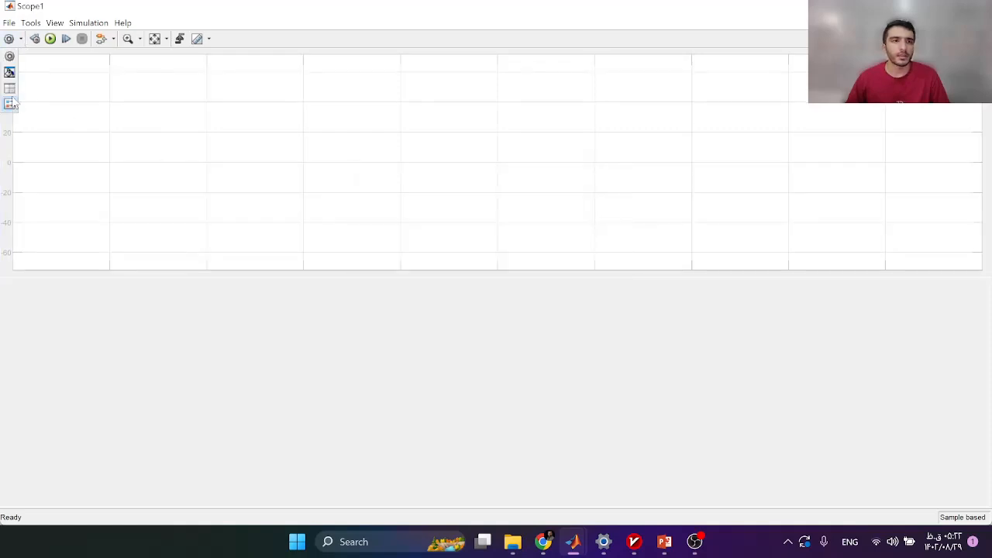
pyautogui.click(9, 87)
pyautogui.click(17, 99)
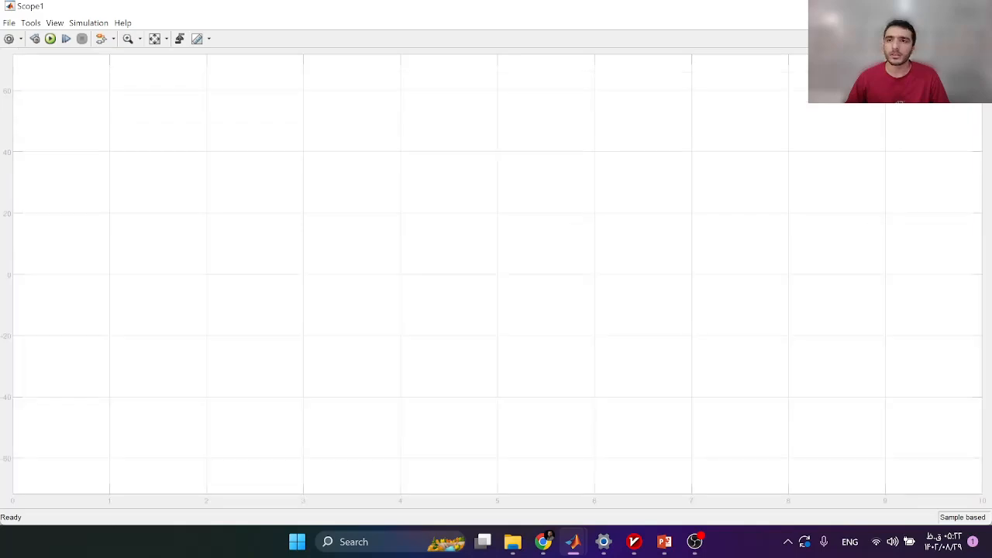
pyautogui.click(977, 6)
# Connect Scope1 to the controller's tau output and rename the block 'tau'.
pyautogui.moveTo(471, 240); pyautogui.dragTo(383, 243)
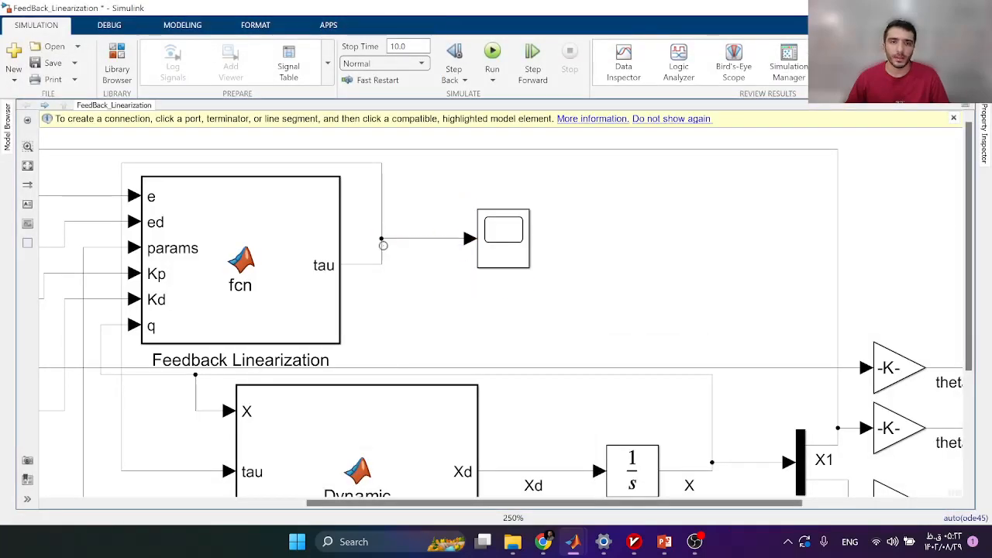
pyautogui.click(513, 255)
pyautogui.doubleClick(513, 284)
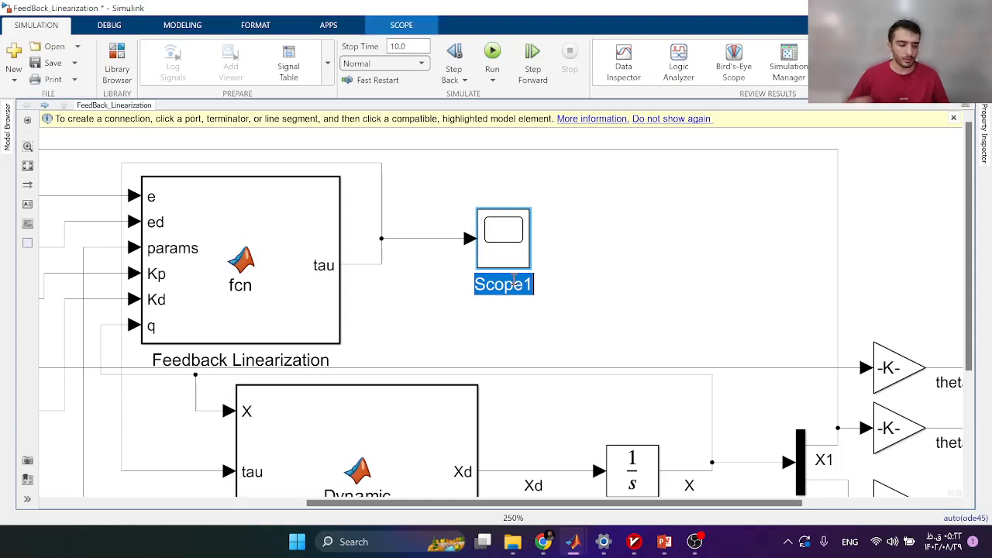
pyautogui.write('tau')
pyautogui.press('Return')
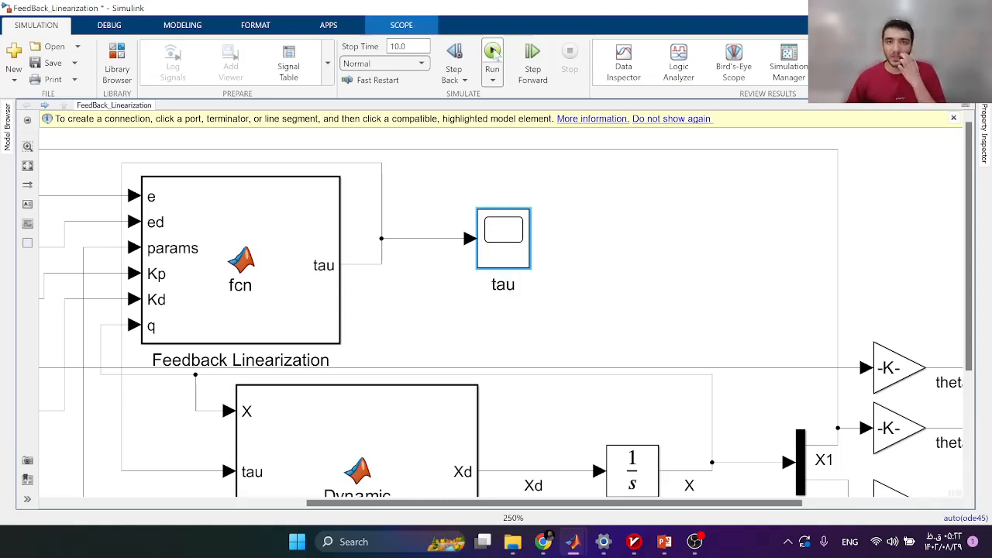
# Run the simulation and autoscale the tau control torque plot.
pyautogui.click(493, 53)
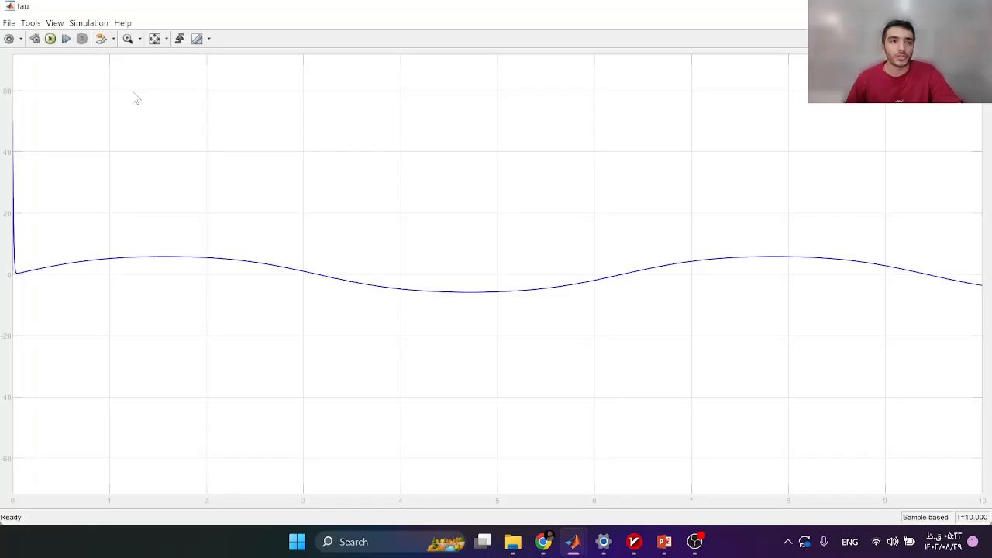
pyautogui.click(155, 42)
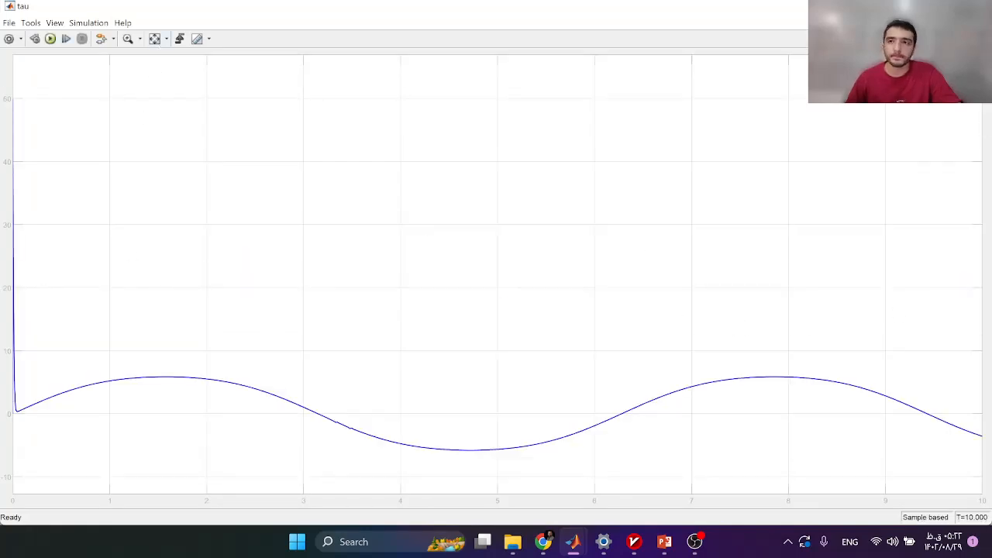
pyautogui.click(975, 6)
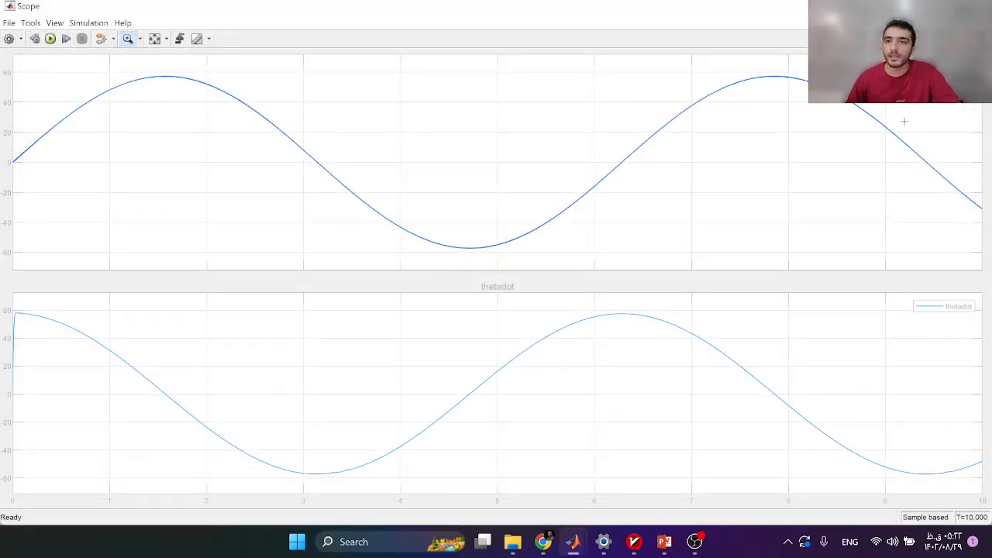
# Zoom in to compare theta with theta desired, restore the full range, and fit the diagram.
pyautogui.moveTo(728, 75); pyautogui.dragTo(808, 98)
pyautogui.moveTo(514, 97); pyautogui.dragTo(466, 114)
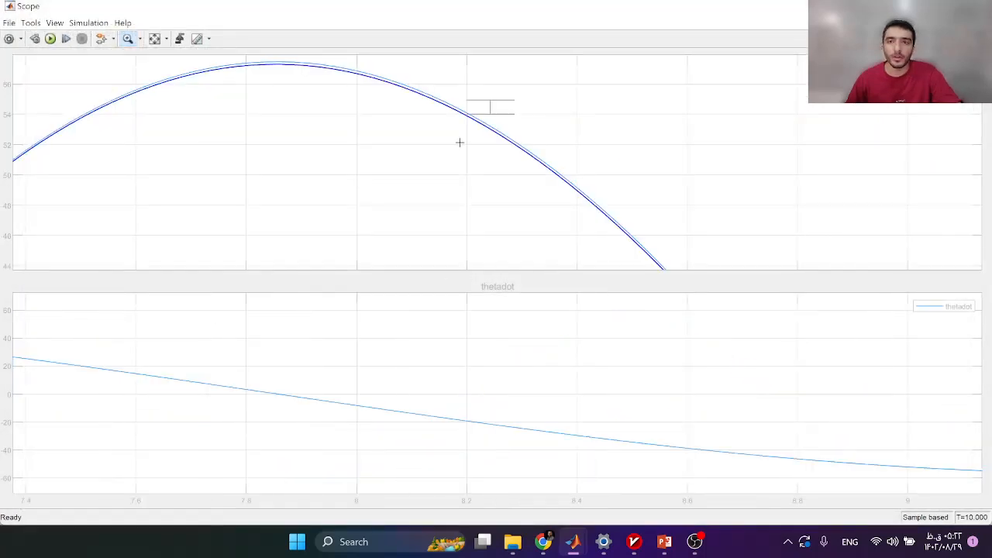
pyautogui.moveTo(690, 68); pyautogui.dragTo(532, 88)
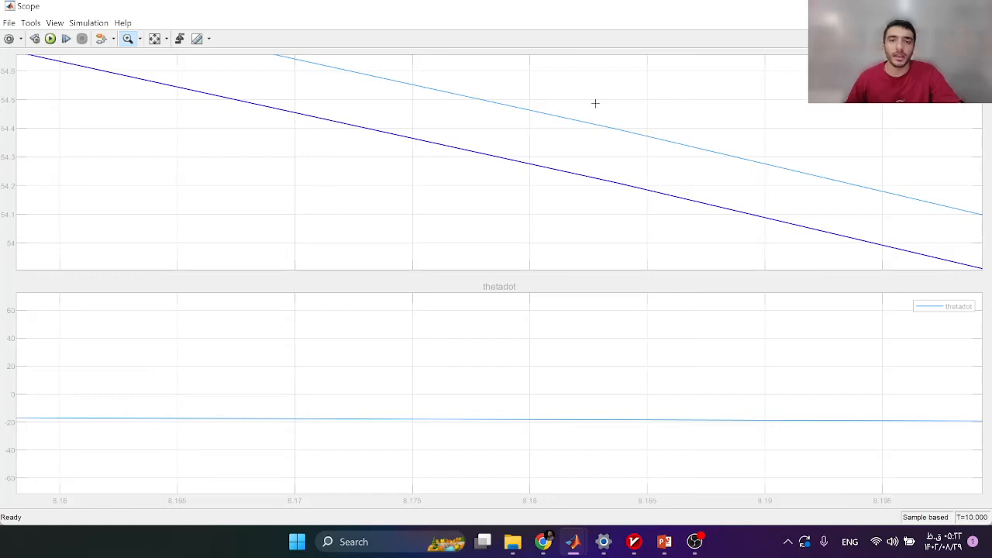
pyautogui.click(154, 39)
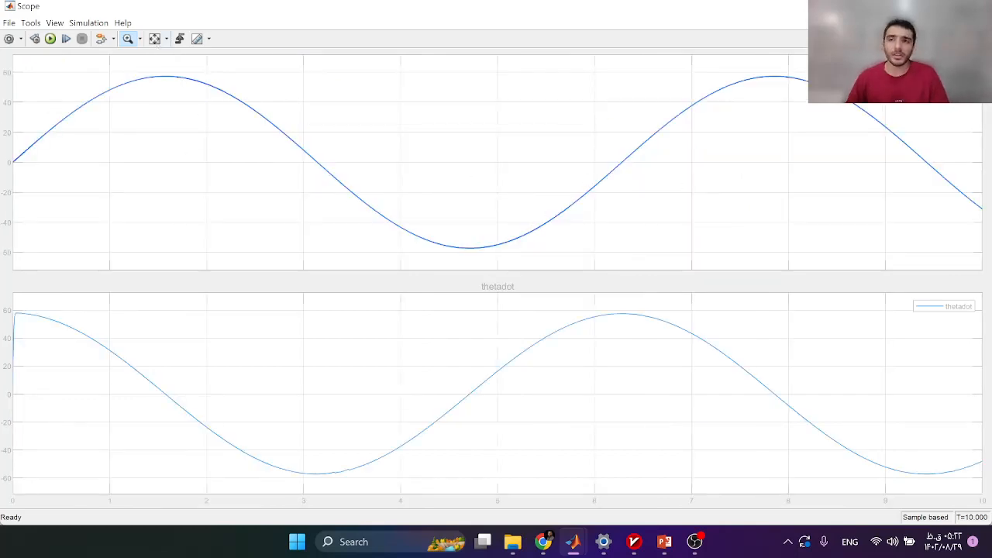
pyautogui.click(977, 7)
pyautogui.scroll(-3, 510, 295)
pyautogui.moveTo(448, 313); pyautogui.dragTo(664, 235)
pyautogui.scroll(-2, 663, 234)
pyautogui.click(27, 165)
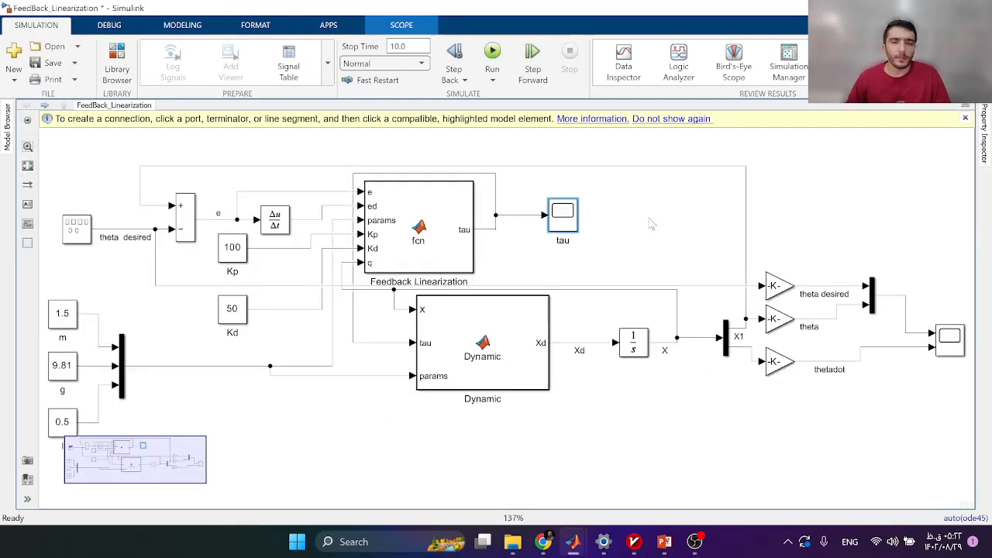
# Move the top feedback line from X1 to the sum block slightly upward.
pyautogui.click(654, 217)
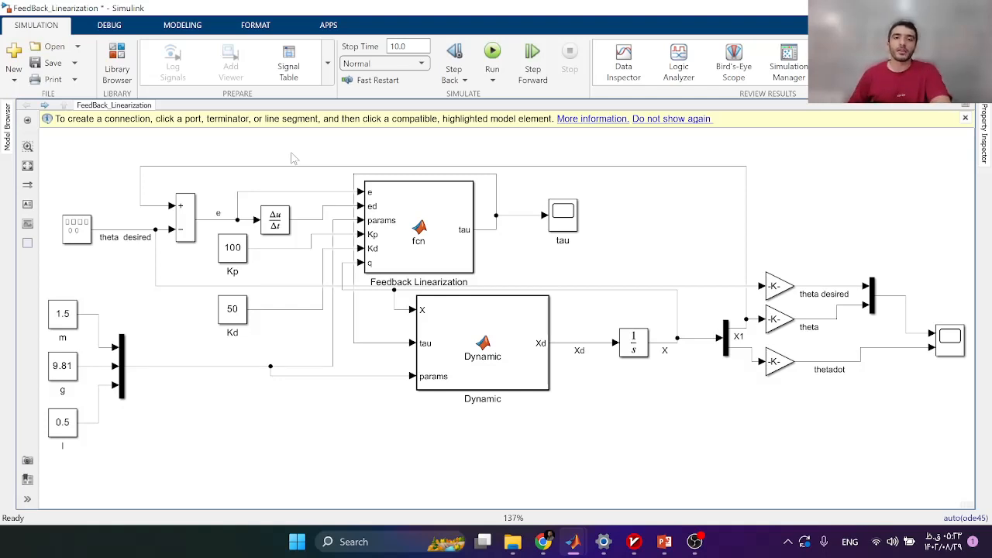
pyautogui.click(554, 166)
pyautogui.moveTo(554, 166); pyautogui.dragTo(553, 161)
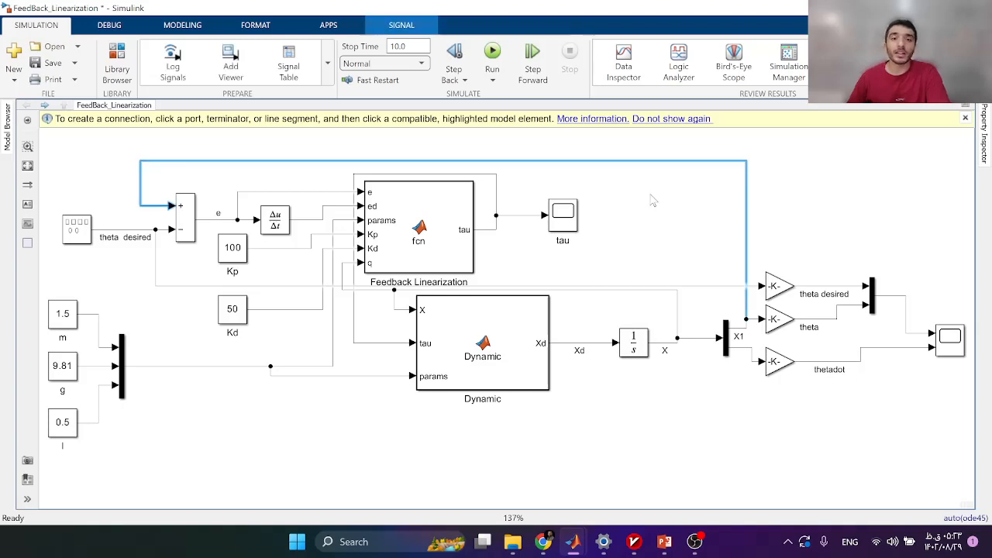
pyautogui.click(653, 201)
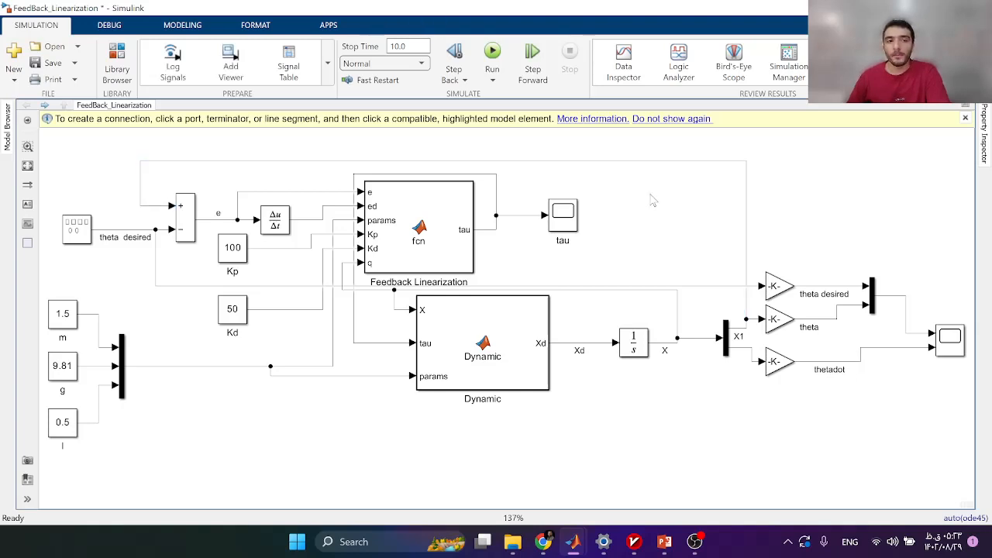